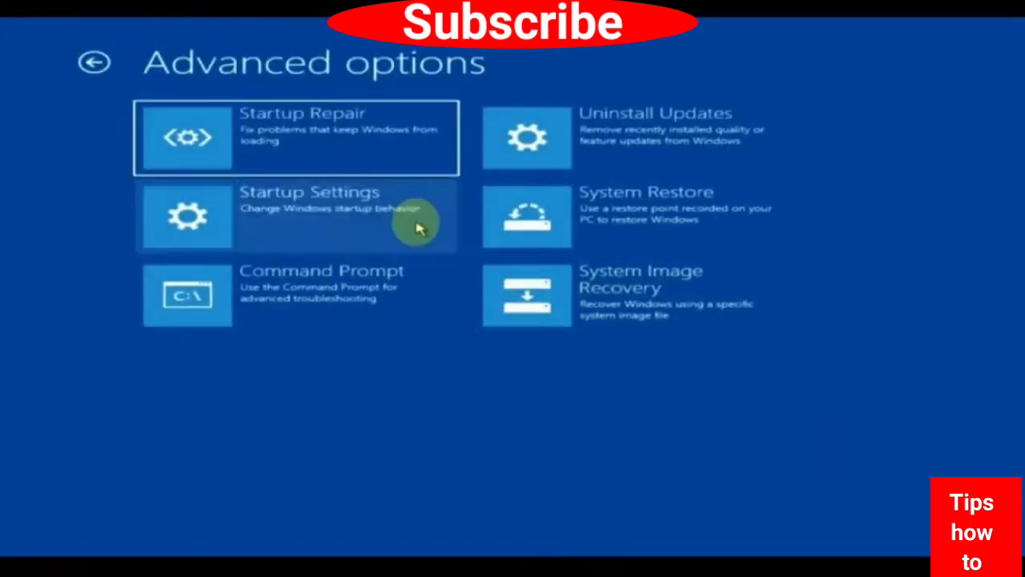
Restart the PC from Startup Settings so it reboots into Automatic Repair.
{"action": "left_click", "coordinate": [753, 271]}
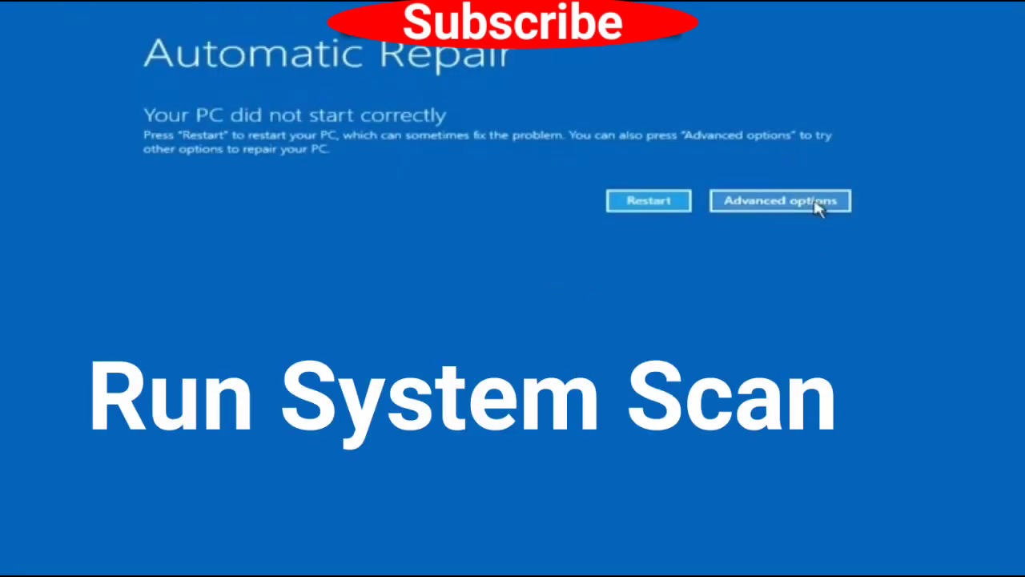
Open an administrator Command Prompt via Advanced options, Troubleshoot, Advanced options.
{"action": "left_click", "coordinate": [801, 201]}
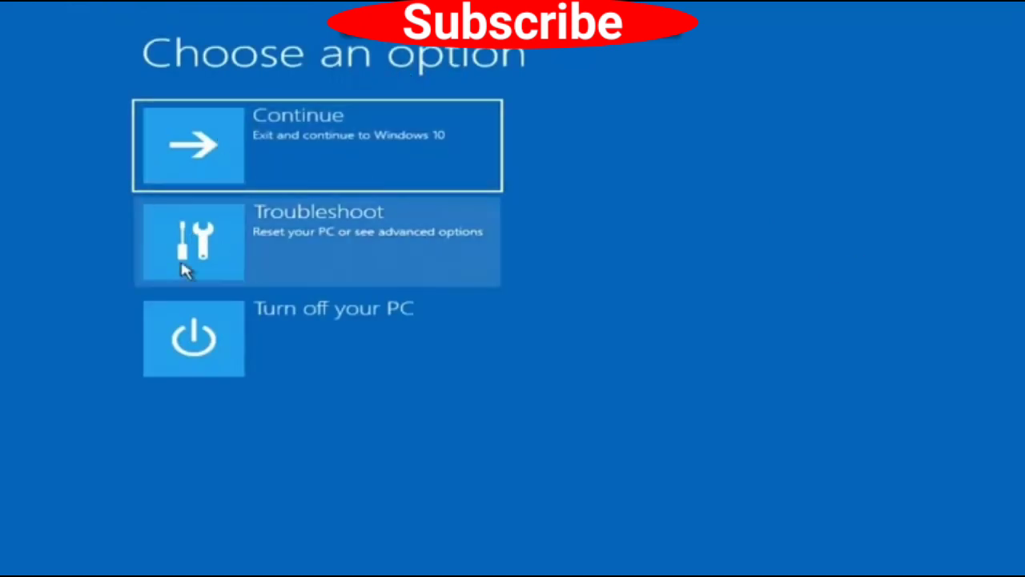
{"action": "left_click", "coordinate": [382, 267]}
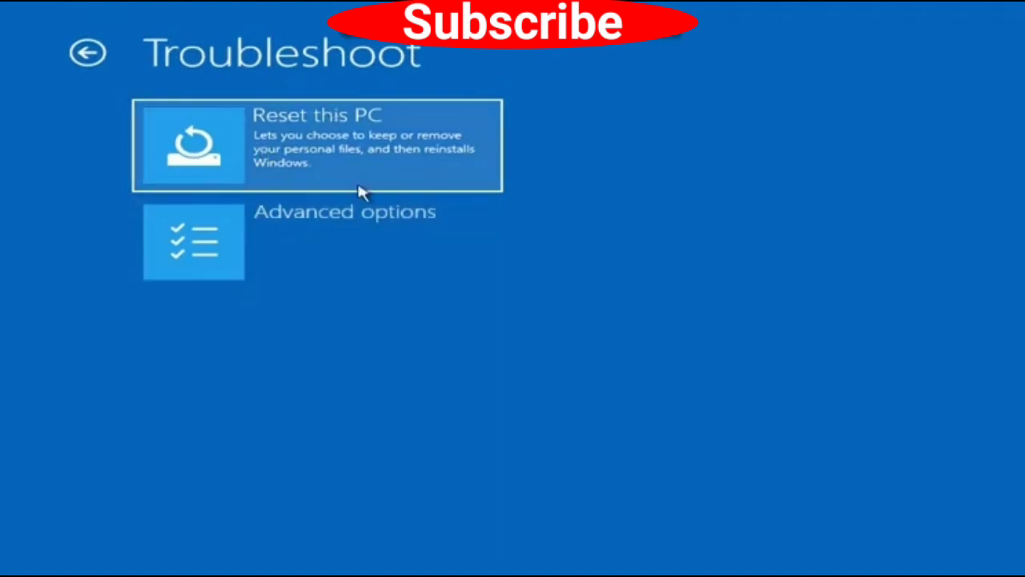
{"action": "left_click", "coordinate": [314, 258]}
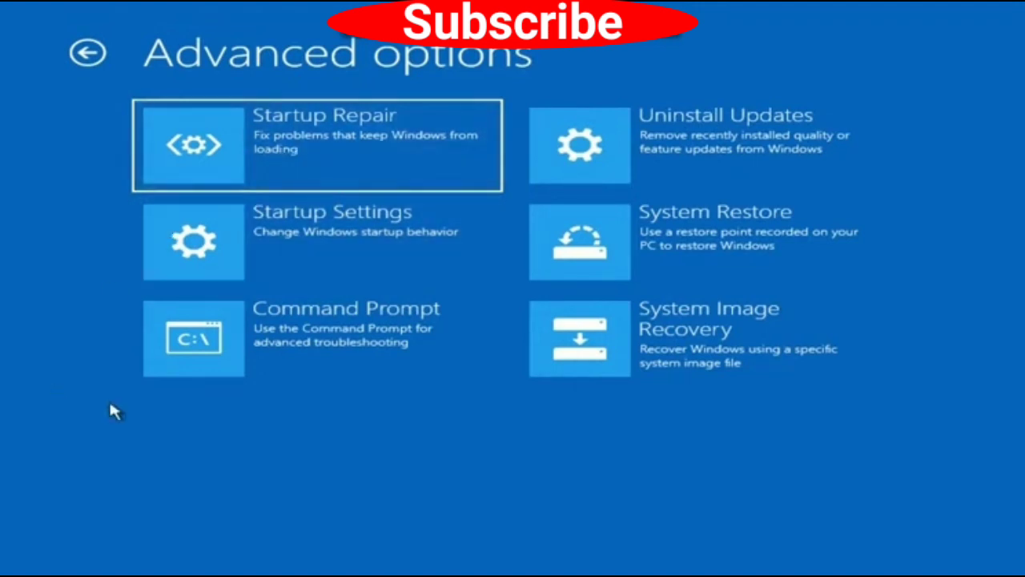
{"action": "left_click", "coordinate": [314, 333]}
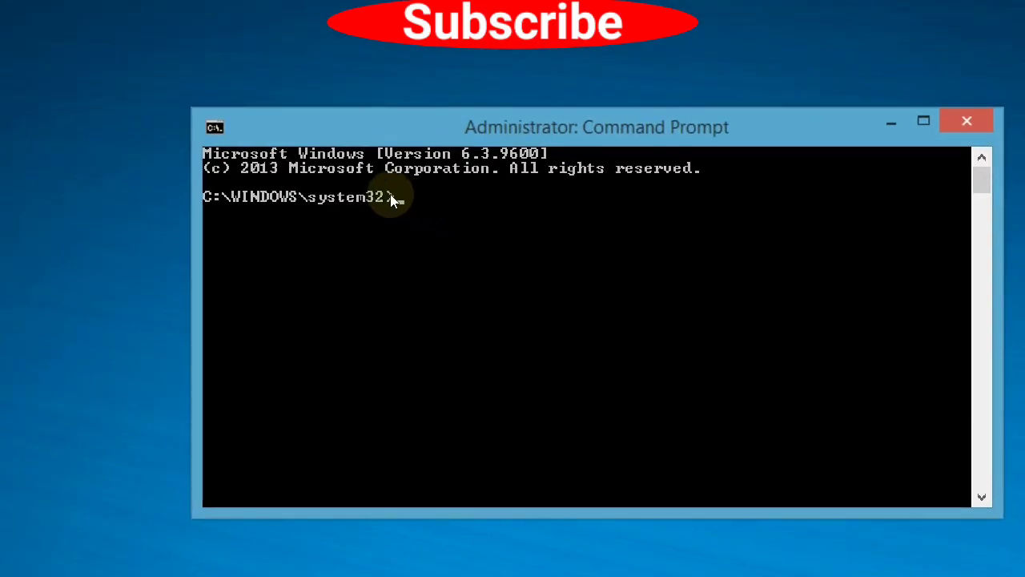
Run 'chkdsk C:' to check the NTFS system drive.
{"action": "type", "text": "chk"}
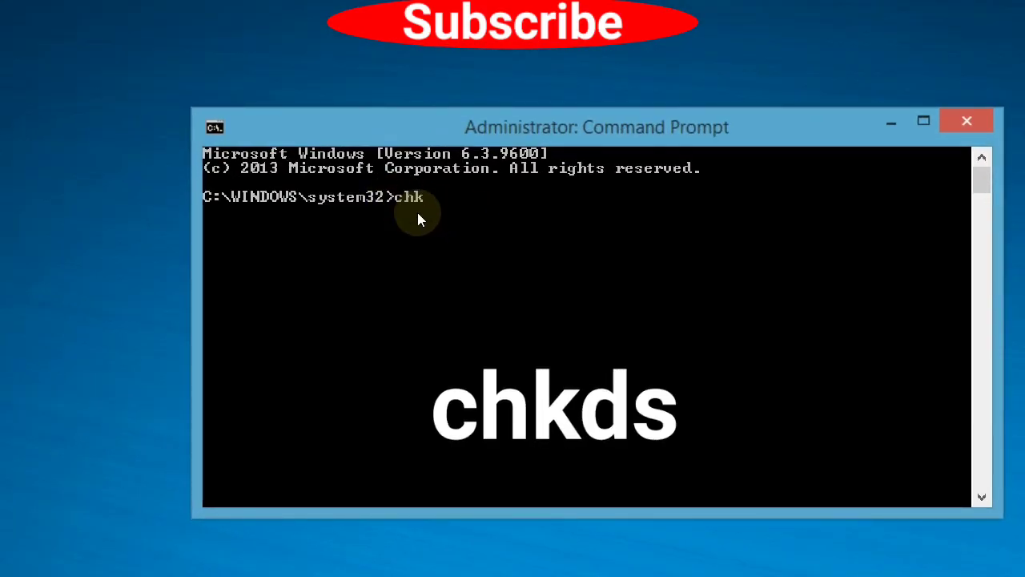
{"action": "type", "text": "dsk"}
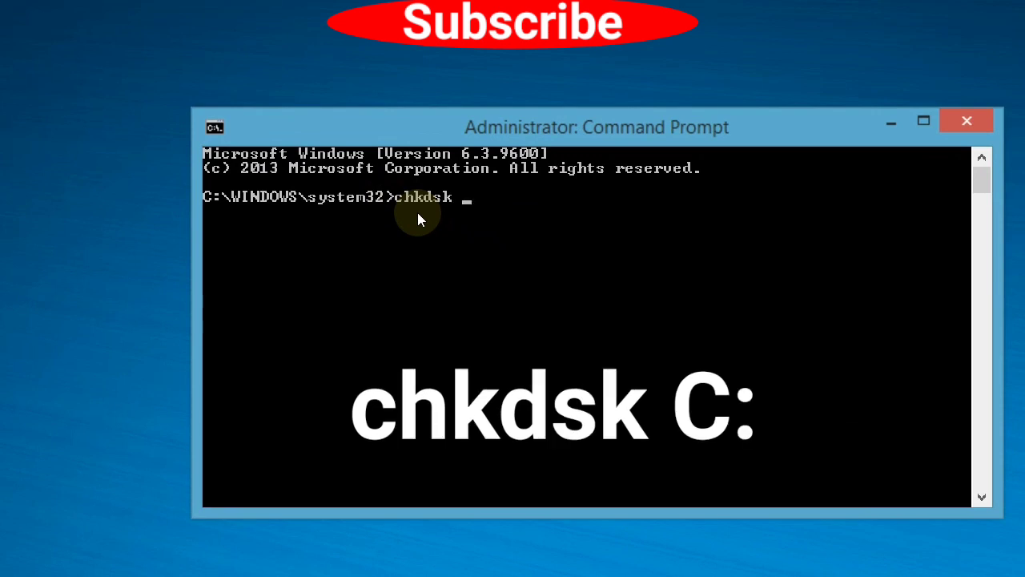
{"action": "type", "text": " C"}
{"action": "type", "text": ":"}
{"action": "key", "text": "Return"}
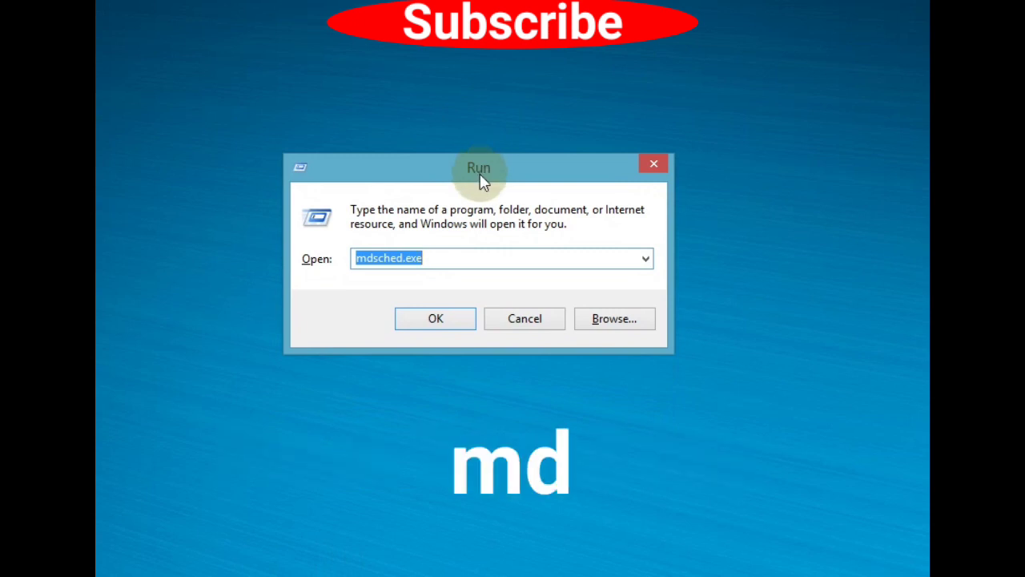
Run mdsched.exe from the Run box to launch Windows Memory Diagnostic.
{"action": "left_click", "coordinate": [458, 256]}
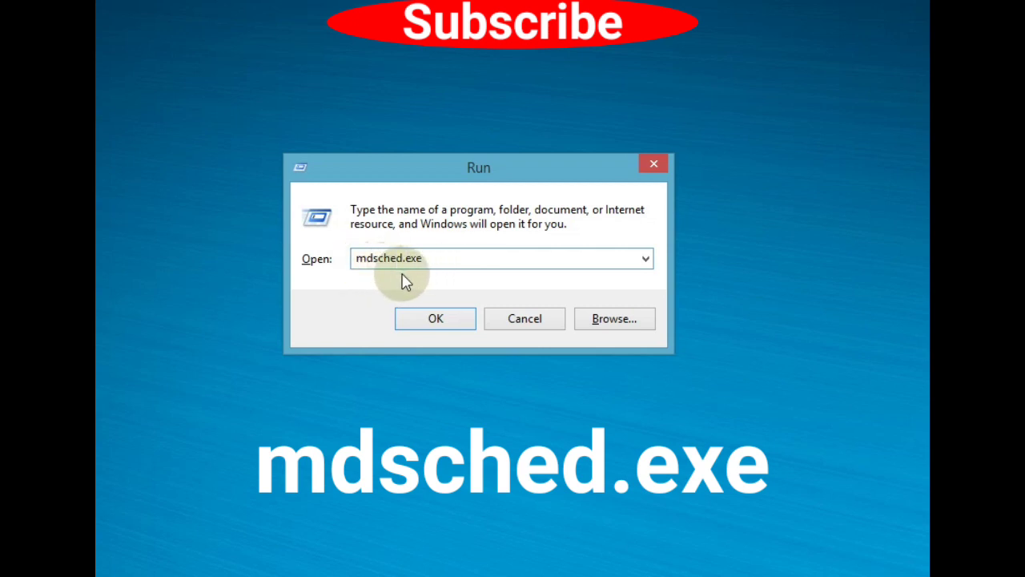
{"action": "left_click", "coordinate": [443, 324]}
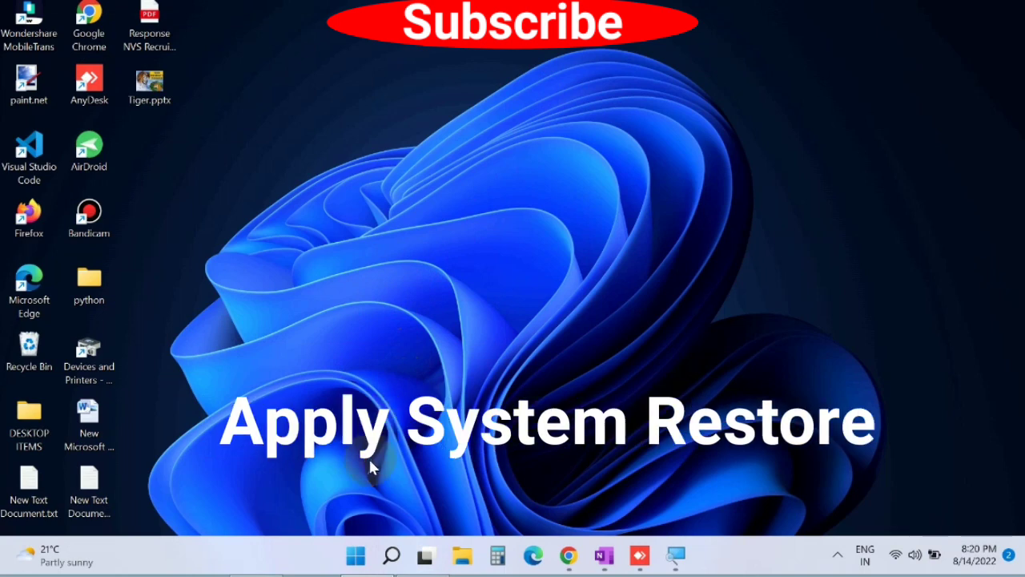
Run 'rstrui' from the Start menu's Run box to start System Restore.
{"action": "right_click", "coordinate": [356, 557]}
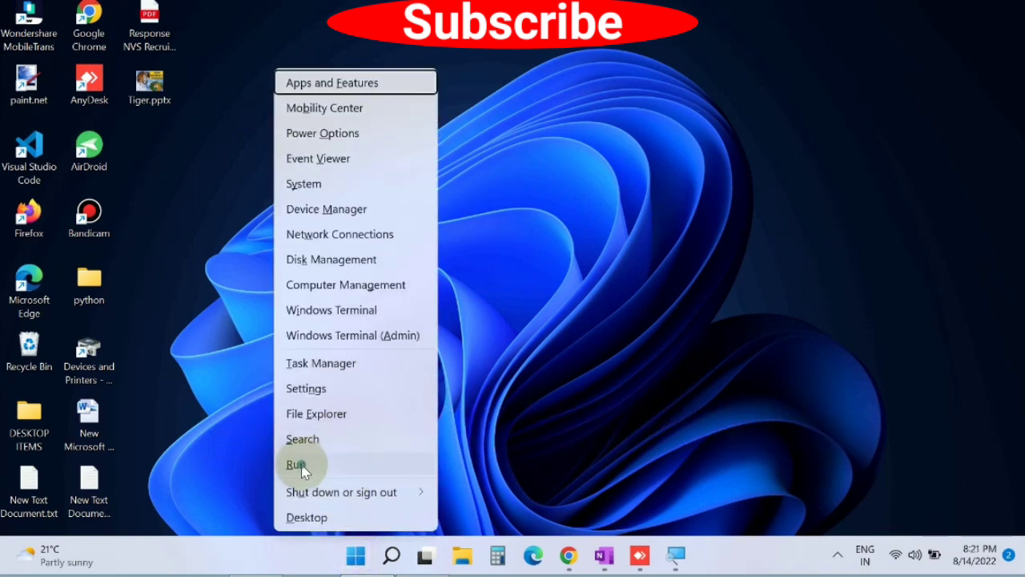
{"action": "left_click", "coordinate": [303, 470]}
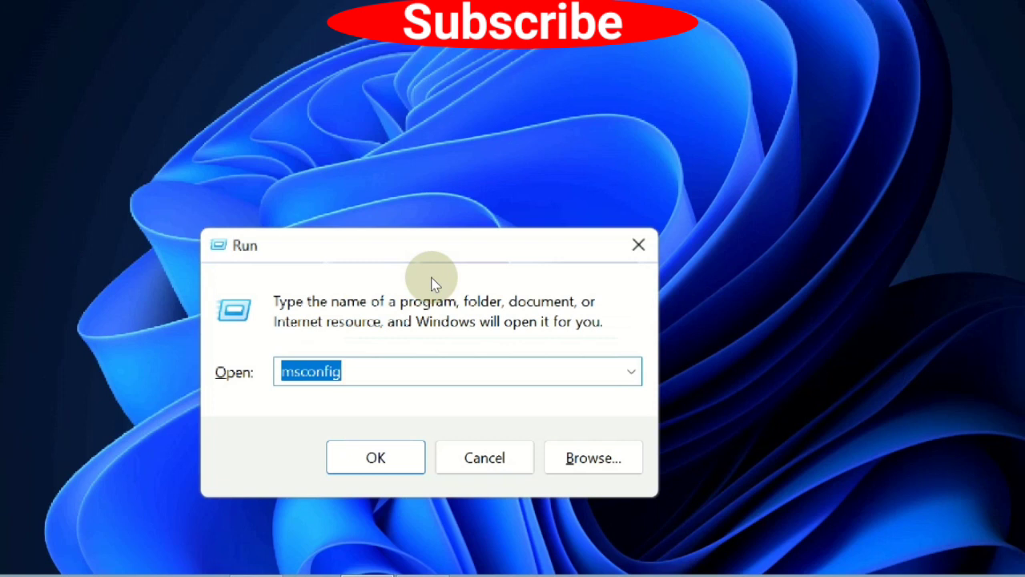
{"action": "type", "text": "rs"}
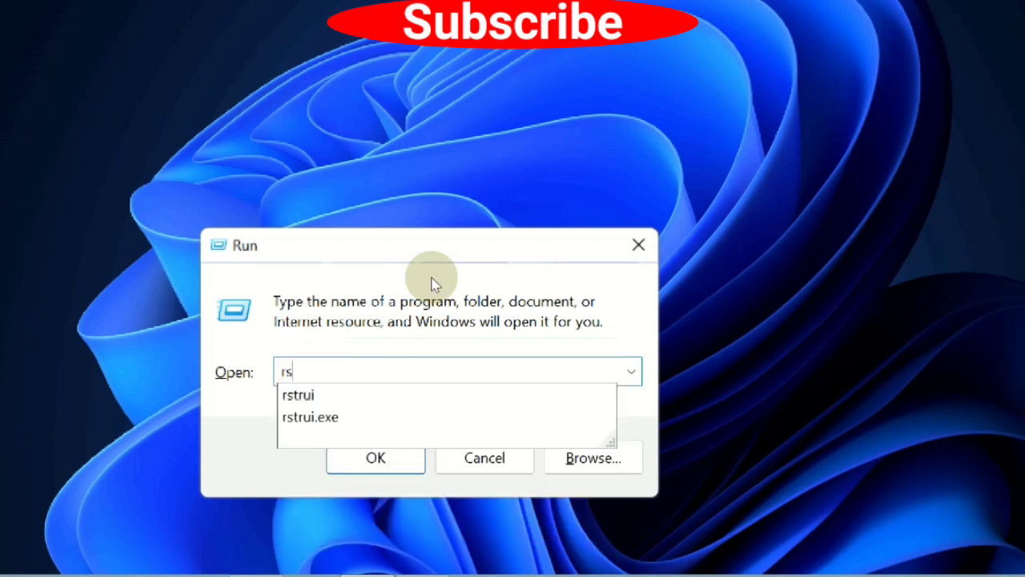
{"action": "type", "text": "trui"}
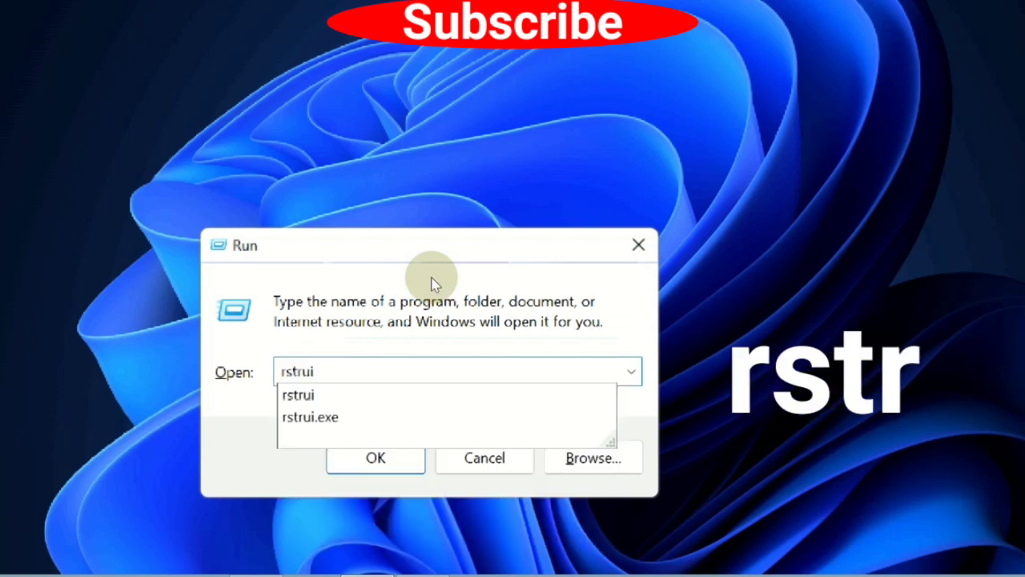
{"action": "left_click", "coordinate": [299, 391]}
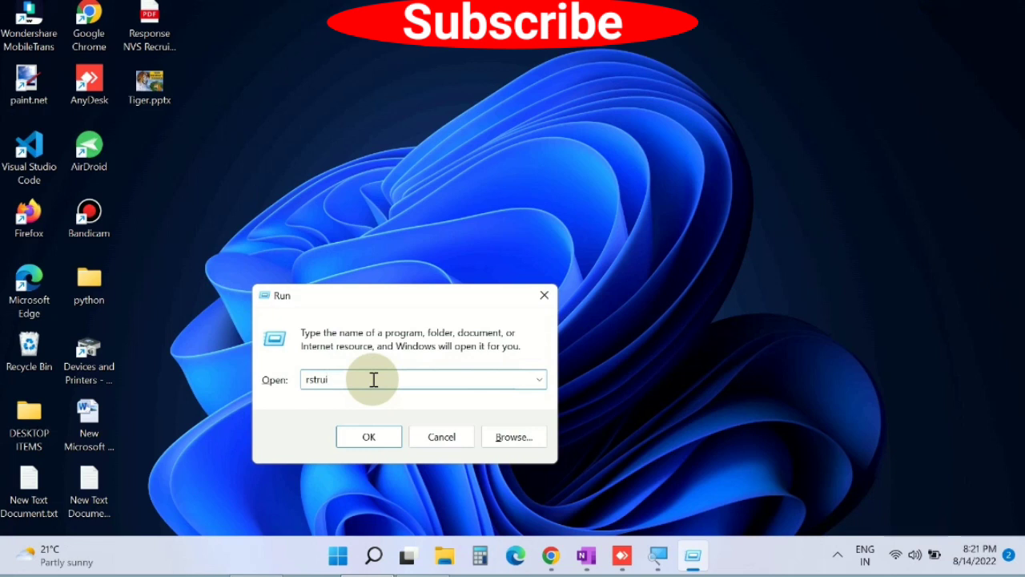
{"action": "left_click", "coordinate": [369, 440]}
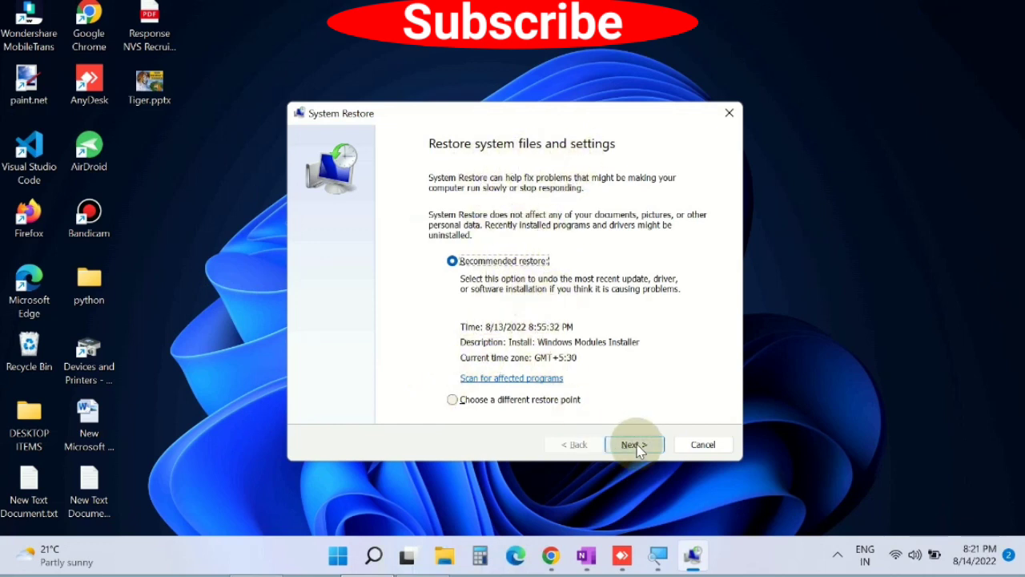
Keep the recommended 8/13/2022 restore point and continue to the confirmation step.
{"action": "left_click", "coordinate": [637, 446]}
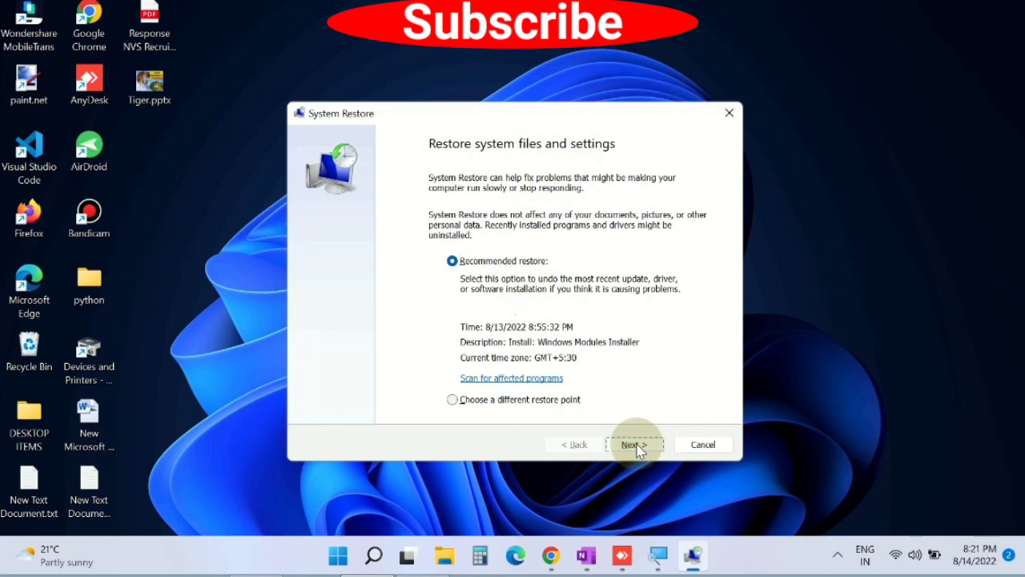